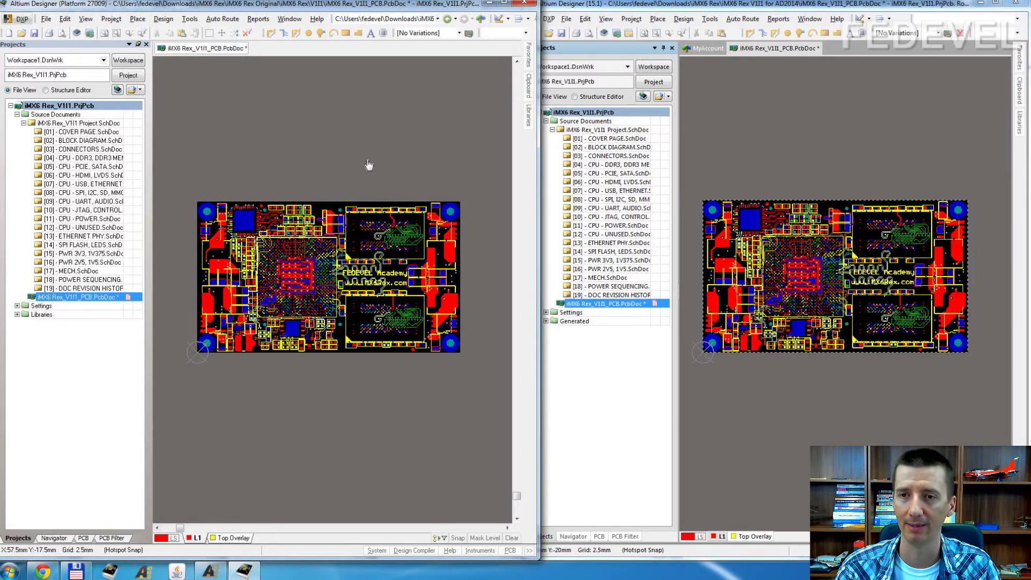
- Bring the older Altium window forward and open its Layer Stack Manager from the board's context menu
left_click(875, 123)
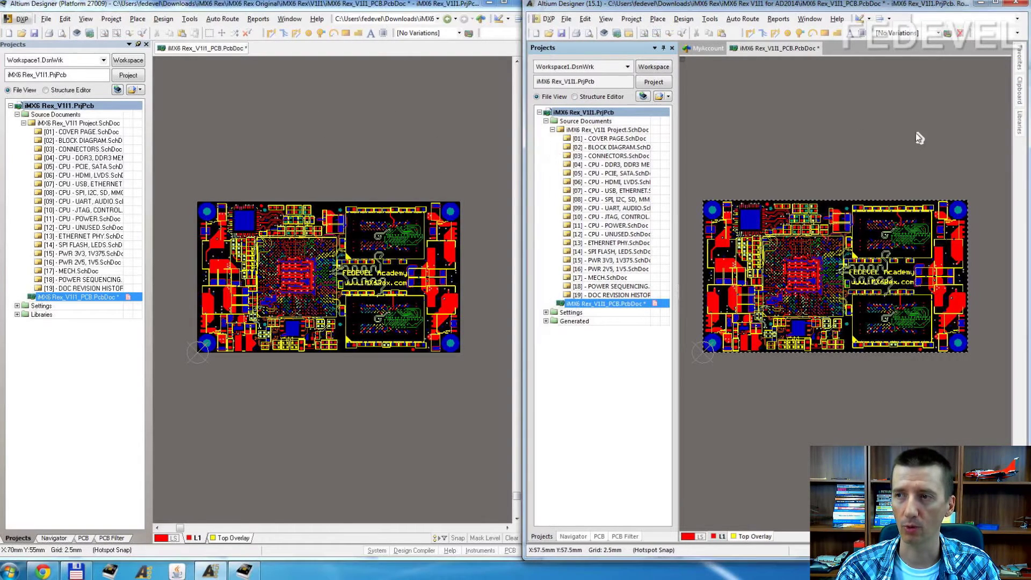
left_click(250, 100)
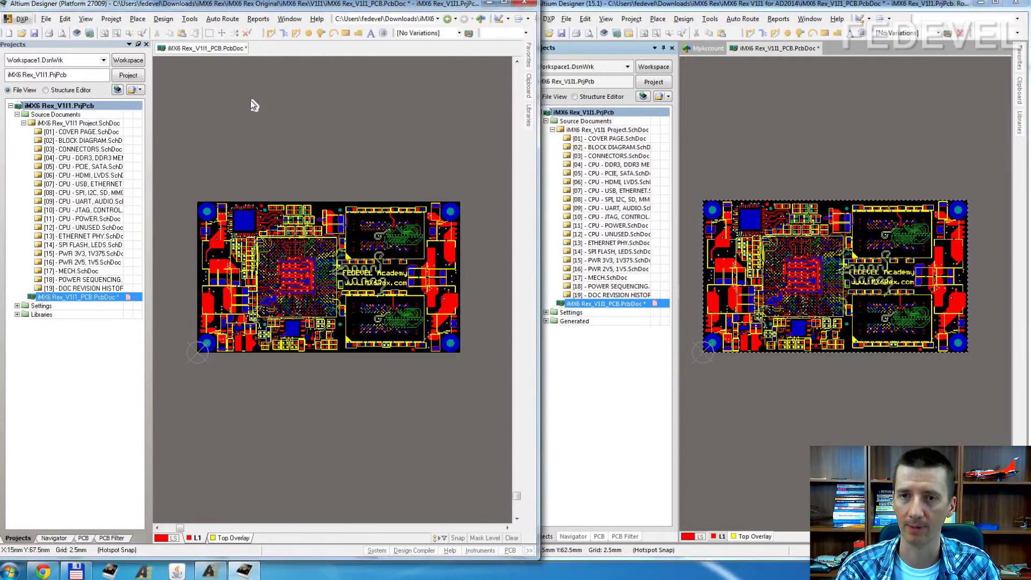
right_click(210, 96)
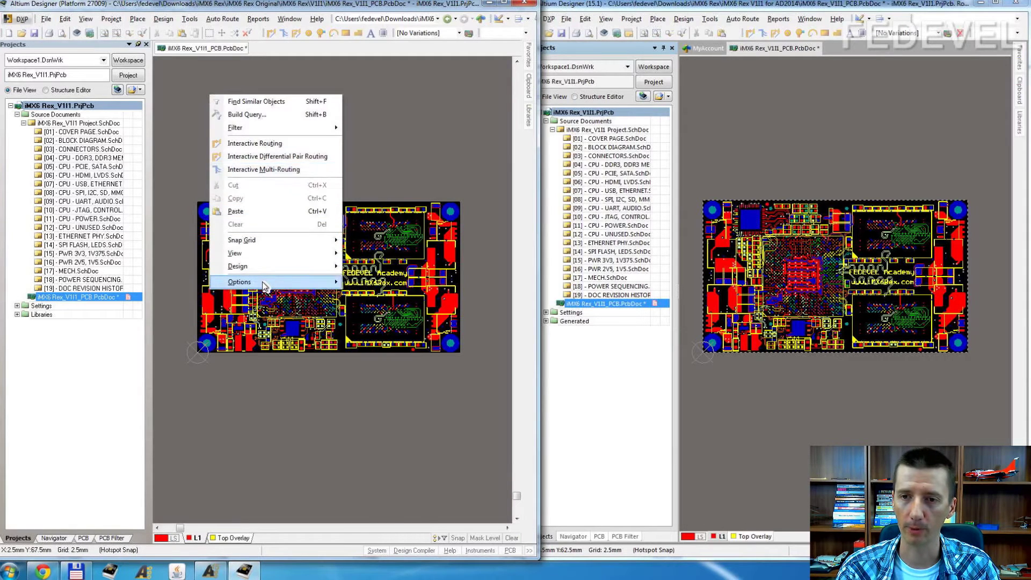
left_click(392, 297)
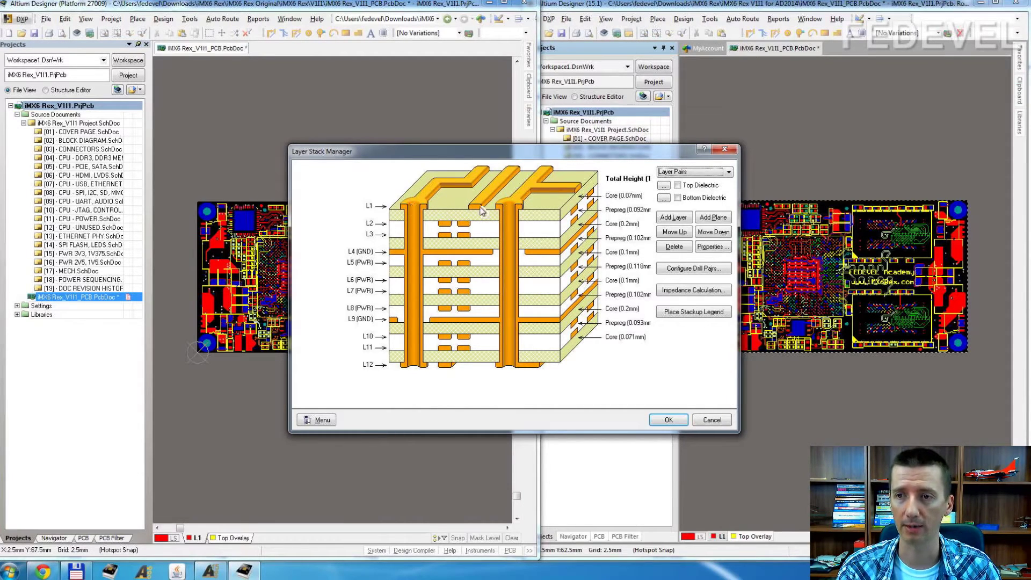
- Inspect layer L1's properties, including its 0.038 mm copper thickness, and cancel without changes
double_click(370, 206)
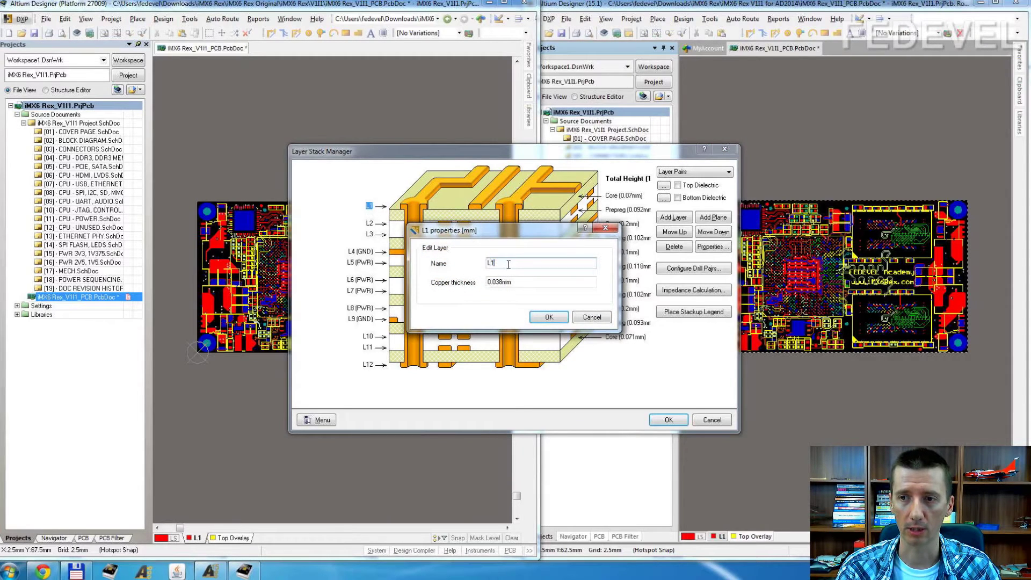
left_click(493, 282)
left_click_drag(511, 282, 505, 282)
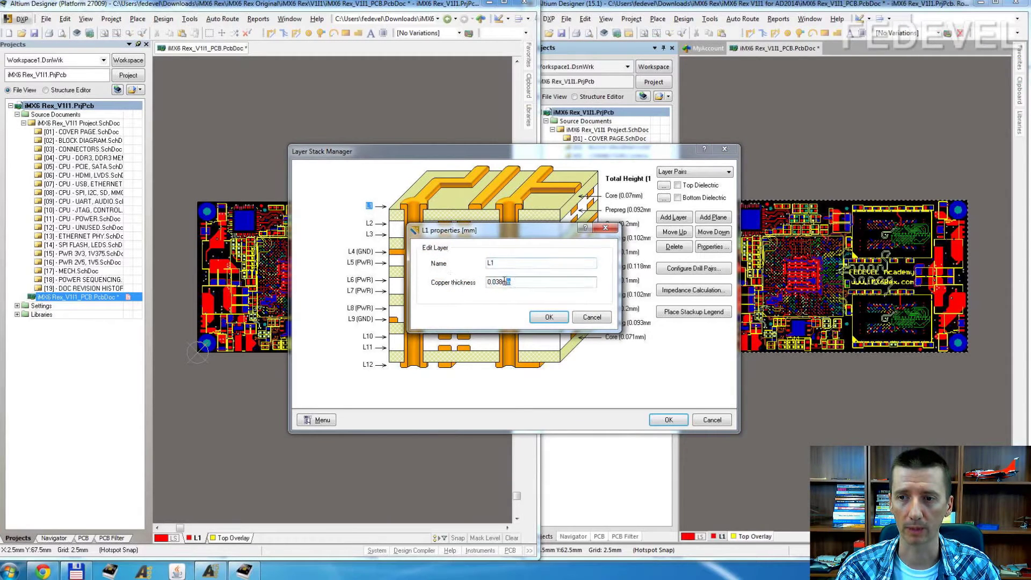
left_click(599, 318)
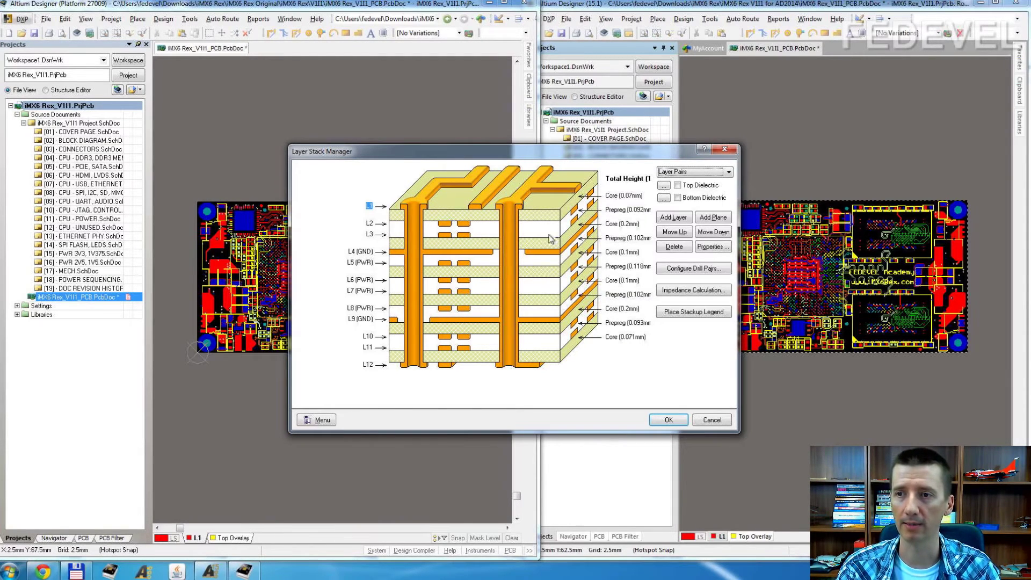
double_click(620, 197)
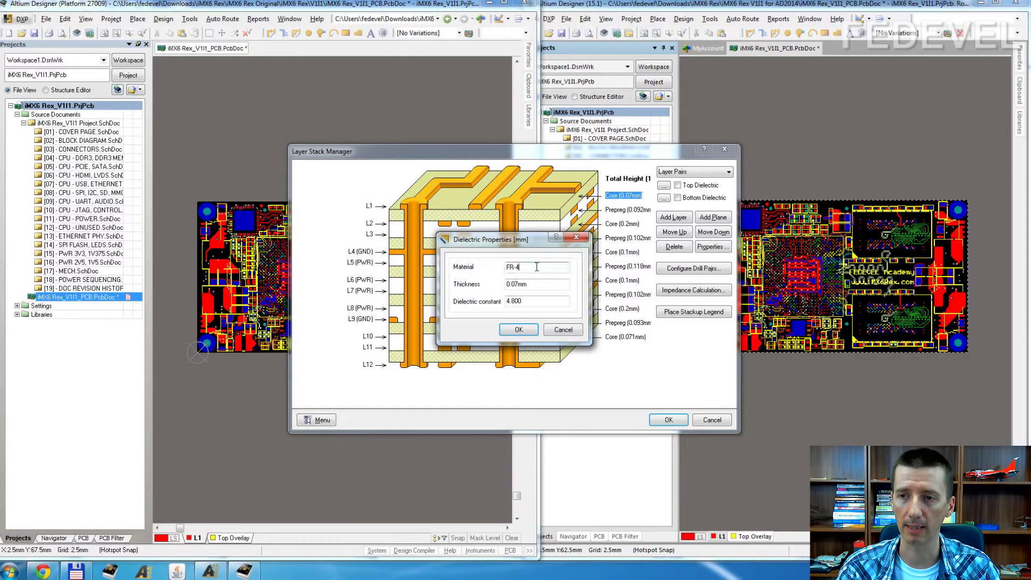
key("Tab")
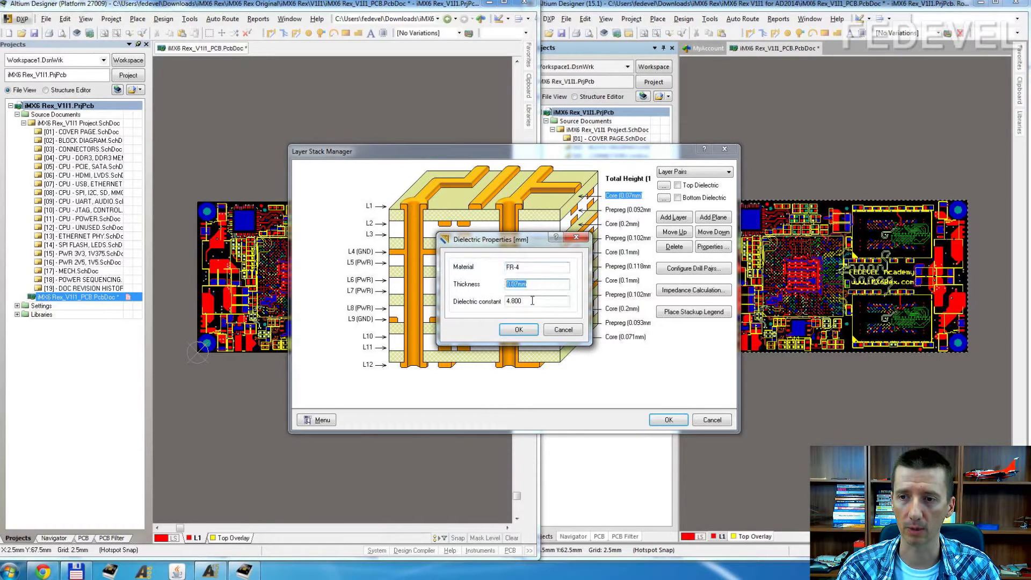
key("Tab")
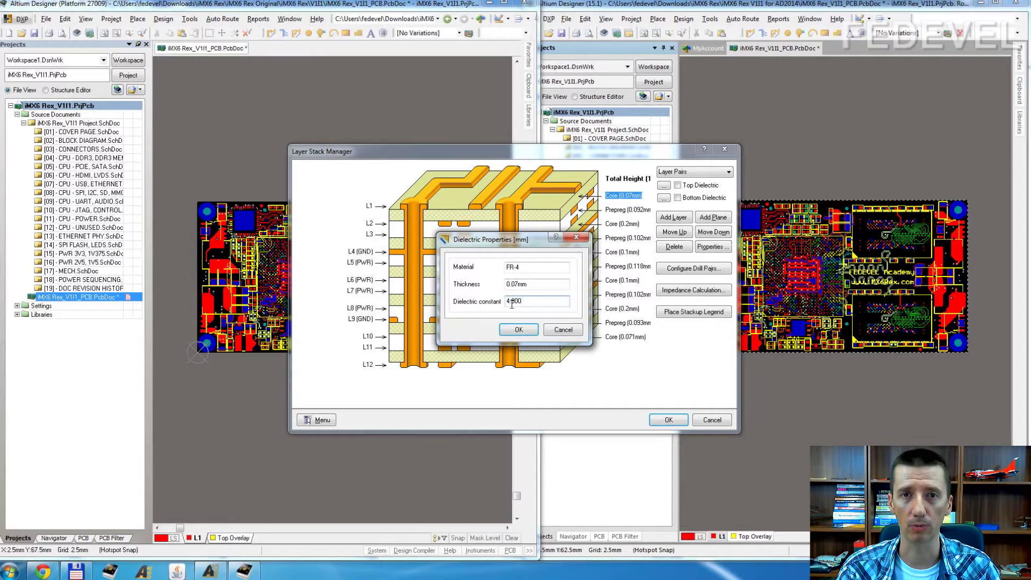
left_click(548, 328)
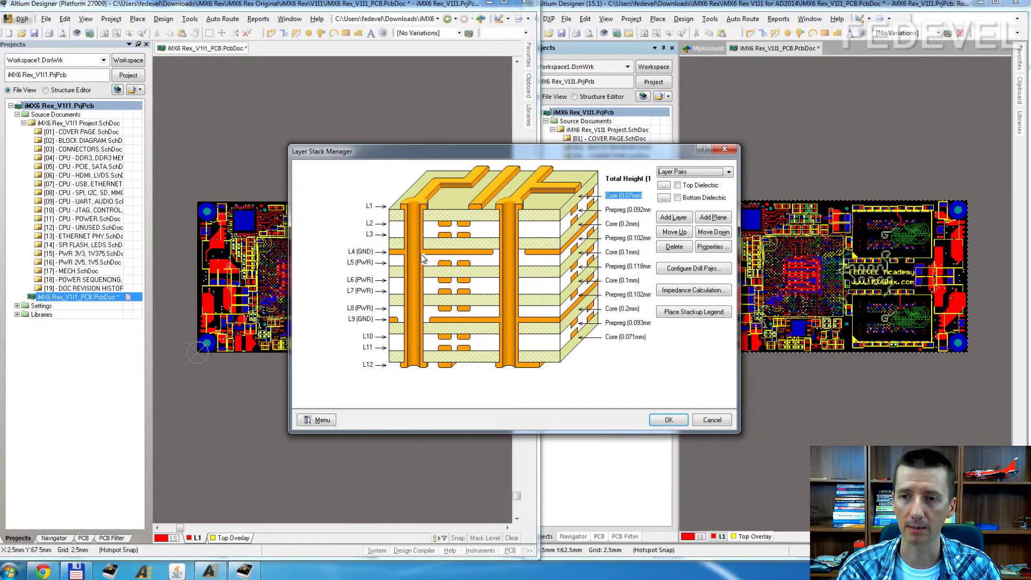
double_click(366, 252)
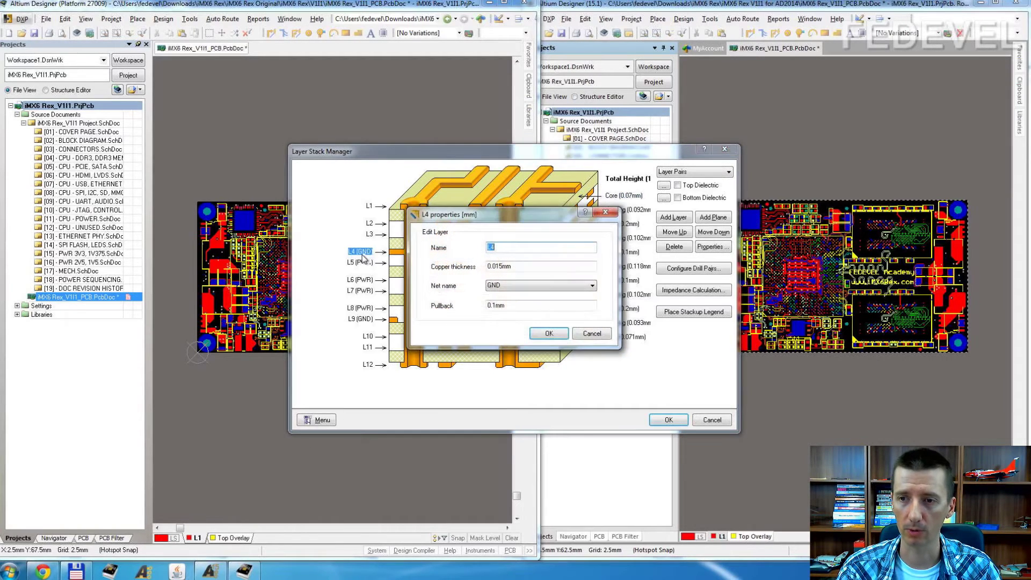
left_click_drag(484, 216, 465, 302)
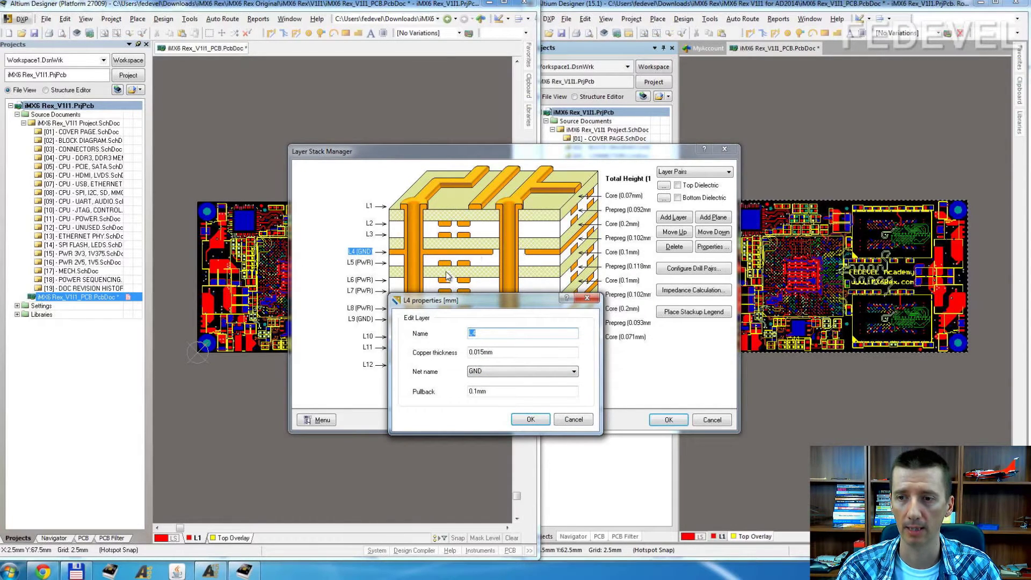
double_click(478, 392)
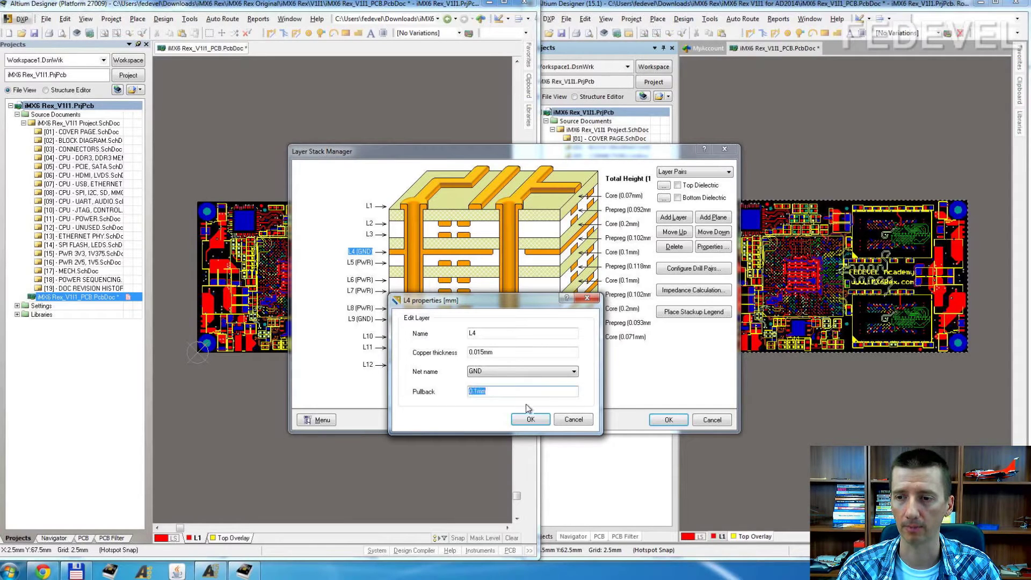
left_click(568, 419)
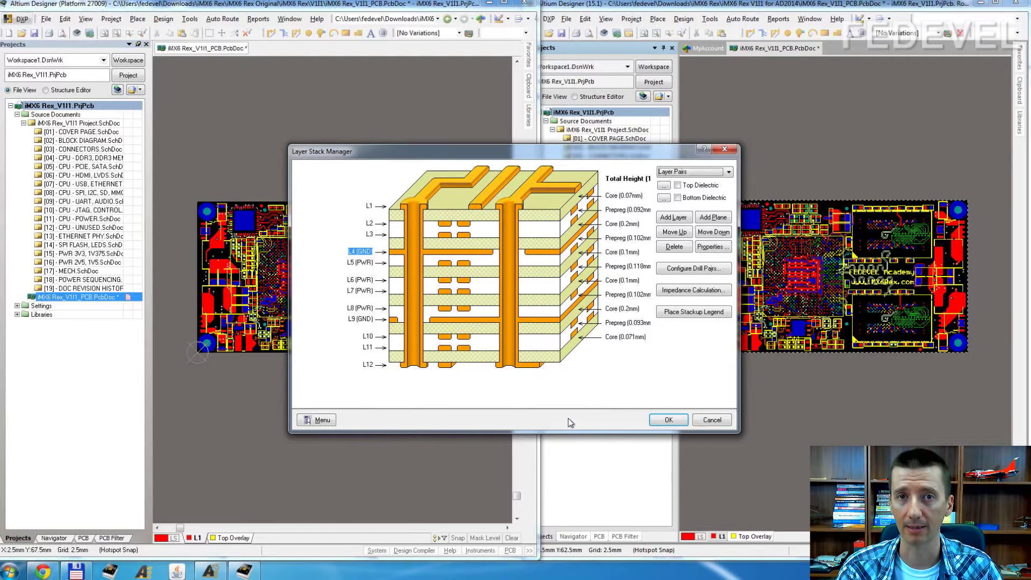
left_click(666, 218)
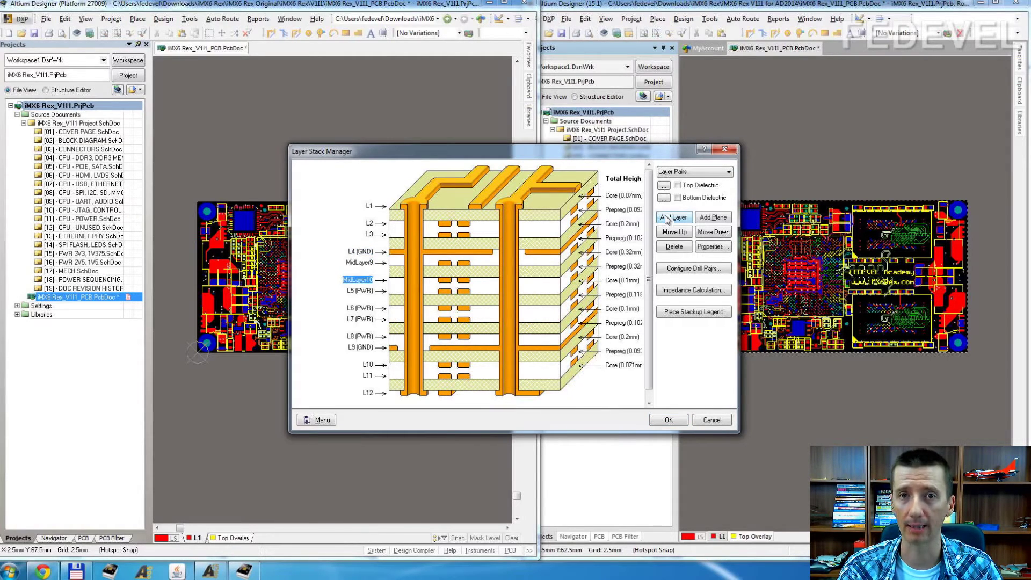
- Add InternalPlane2 and InternalPlane3 below MidLayer10, then cancel the stack manager
left_click(707, 217)
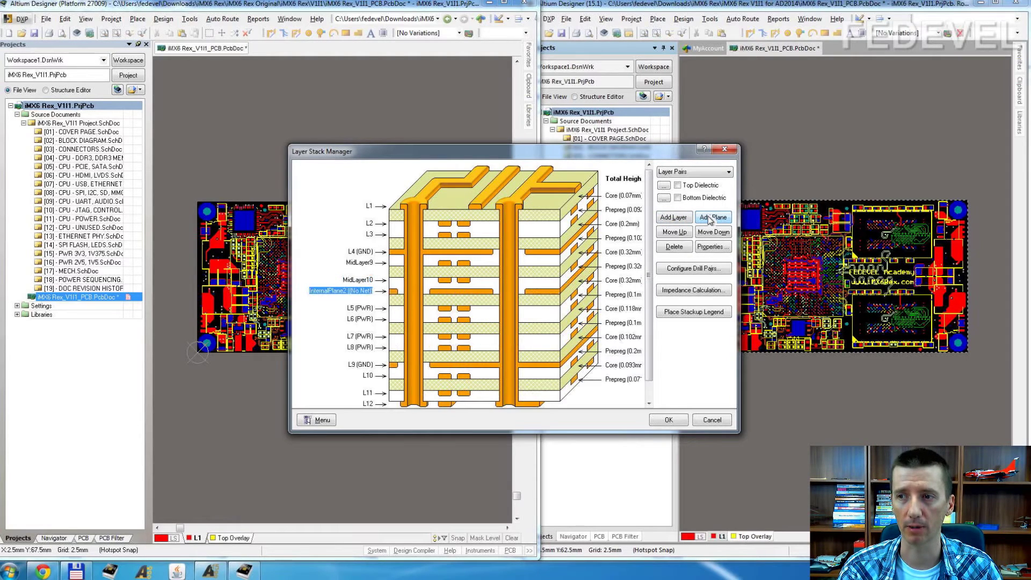
left_click(707, 216)
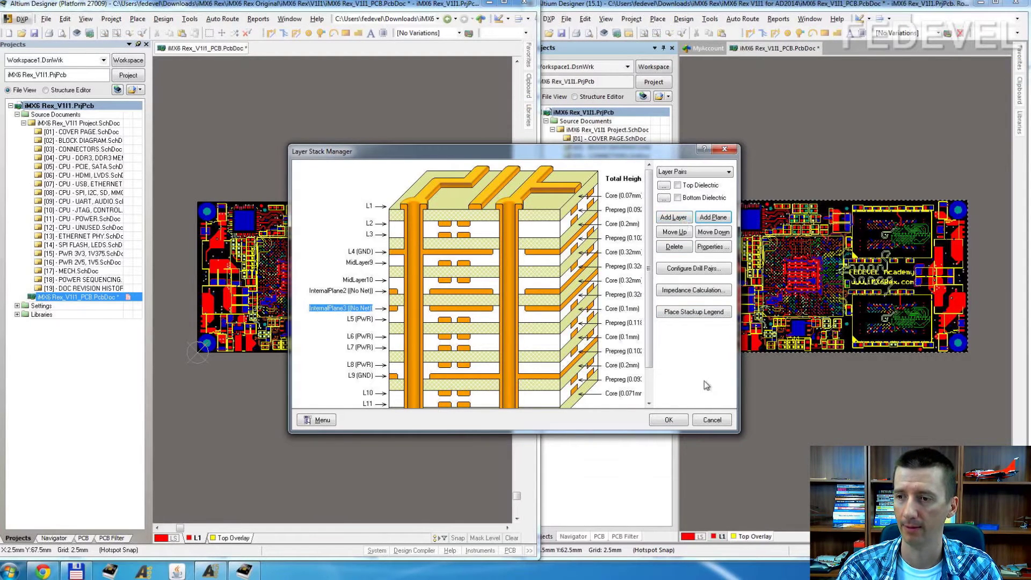
left_click(712, 419)
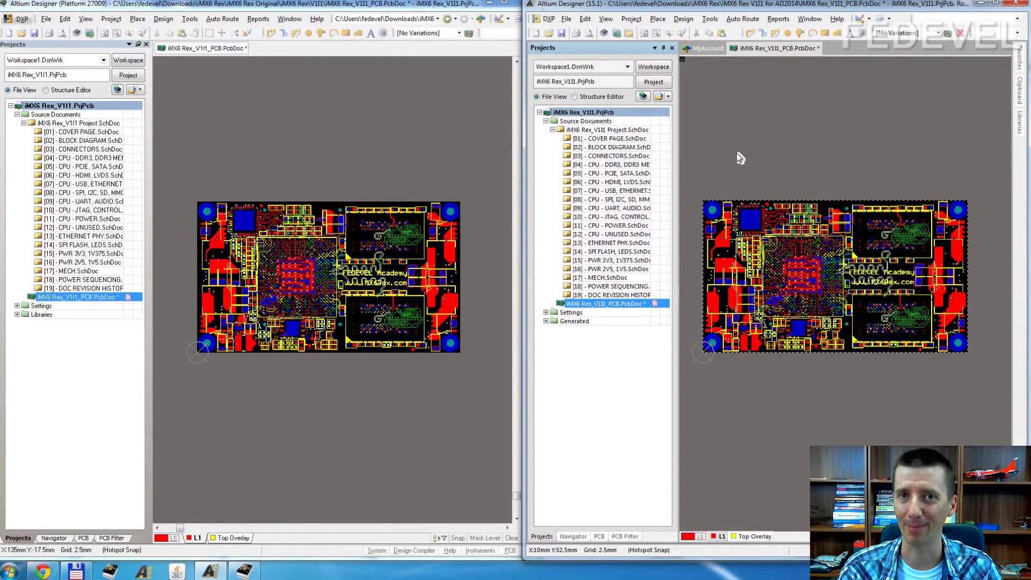
- Open the Layer Stack Manager from the Altium Designer 15.1 board's context menu
right_click(742, 100)
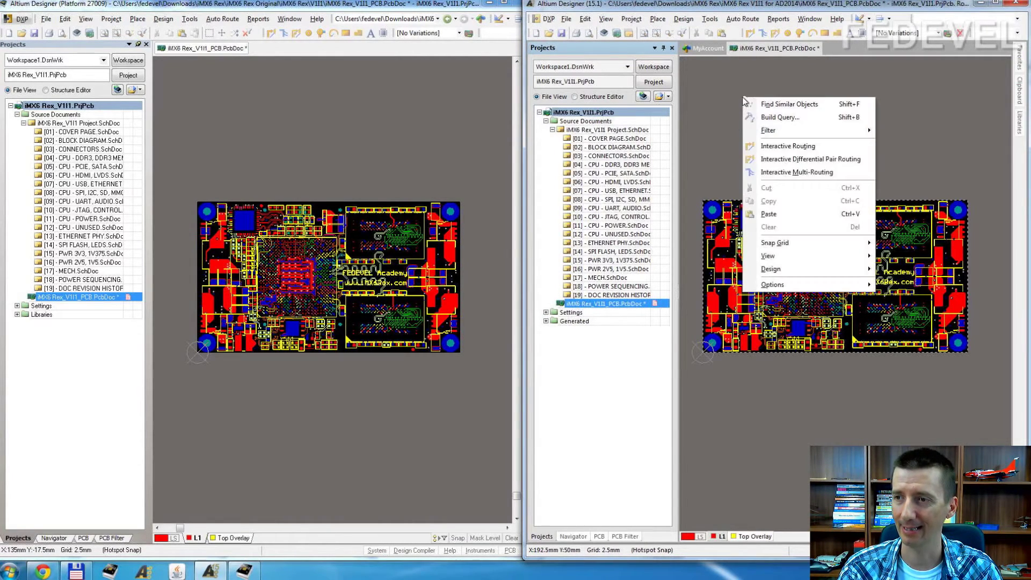
mouse_move(810, 284)
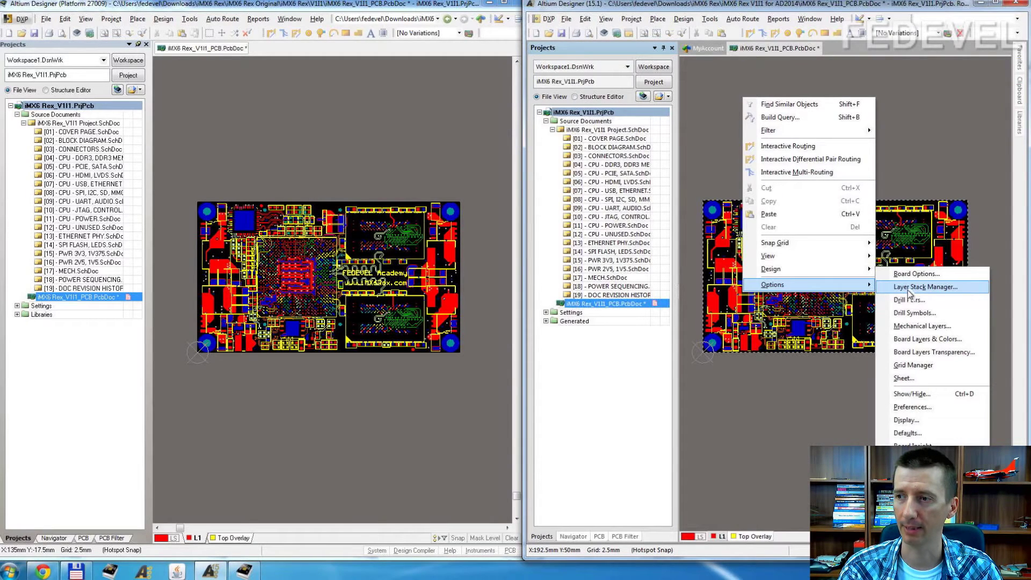
left_click(908, 291)
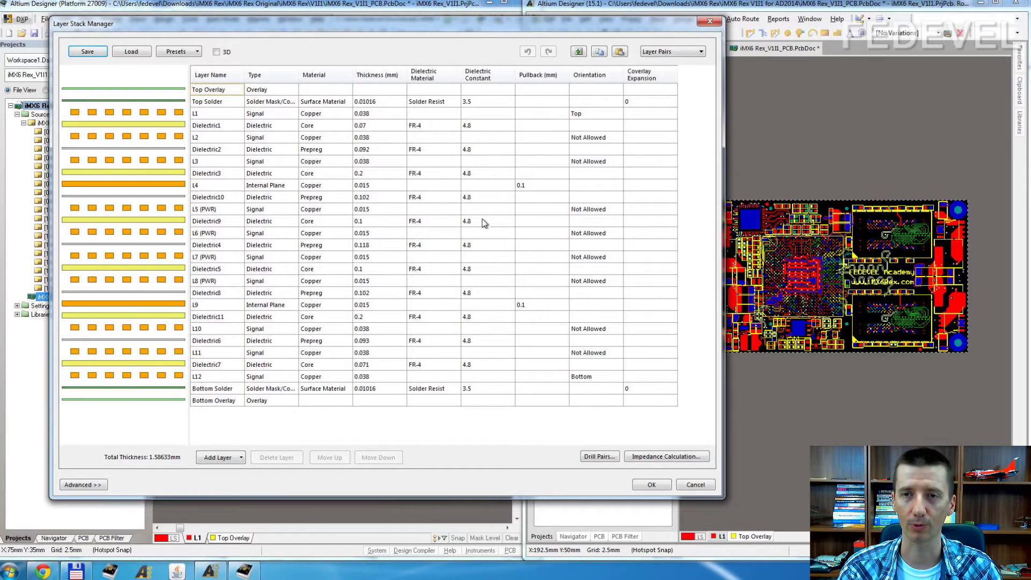
- Rename the top layer to L1kkk and enter 999 in its thickness cell
left_click(143, 113)
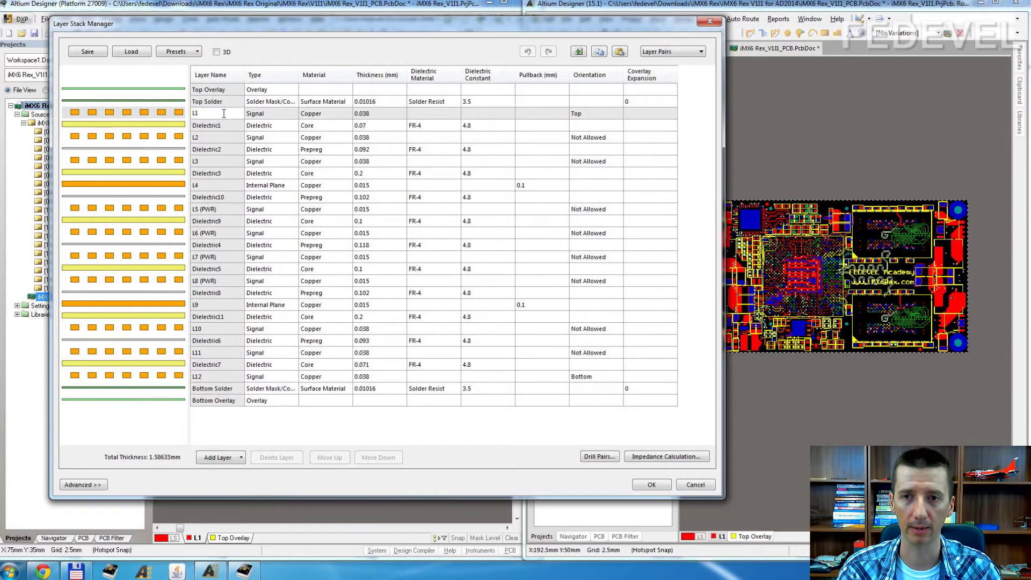
type("kkk")
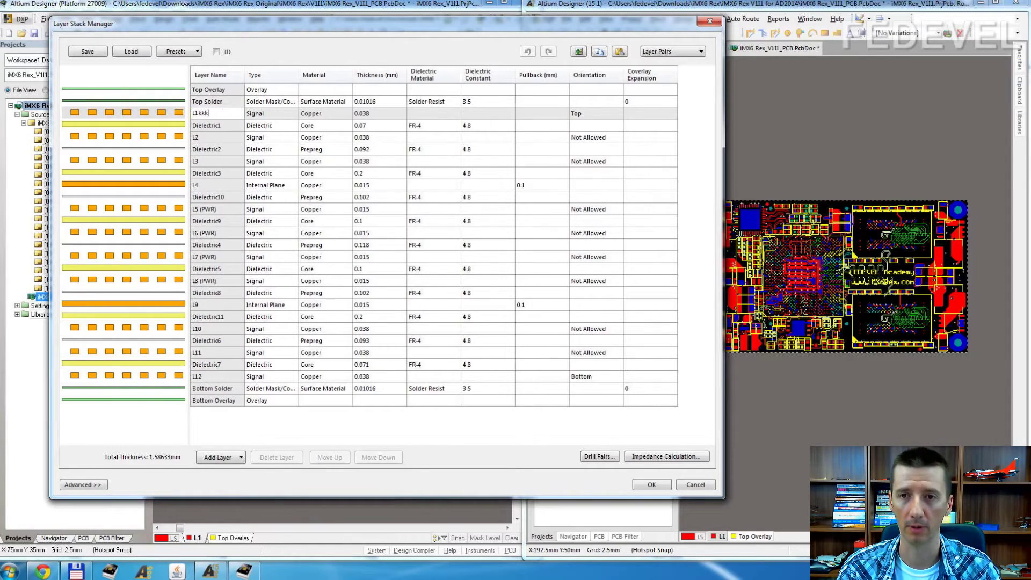
left_click(382, 114)
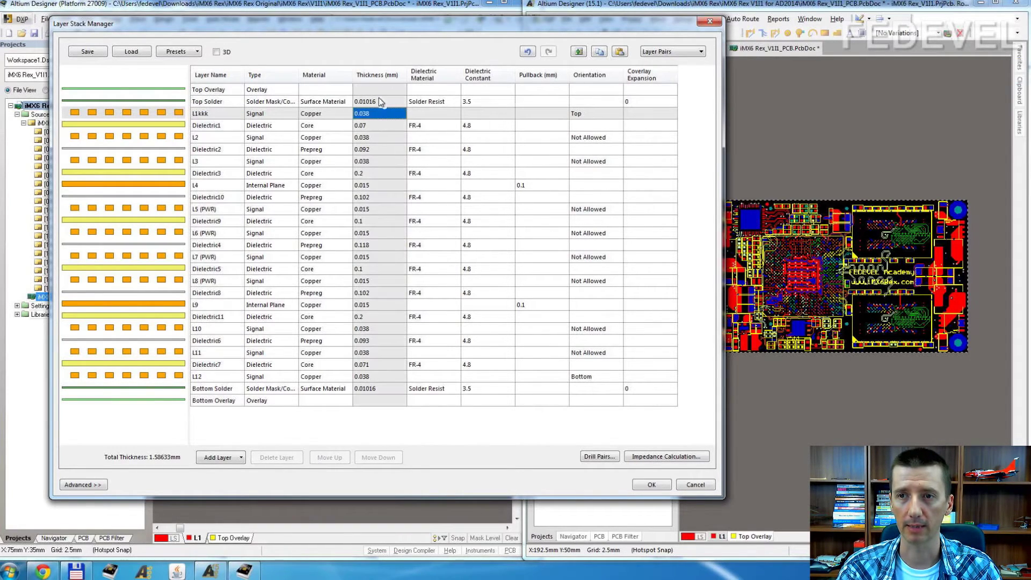
left_click(381, 113)
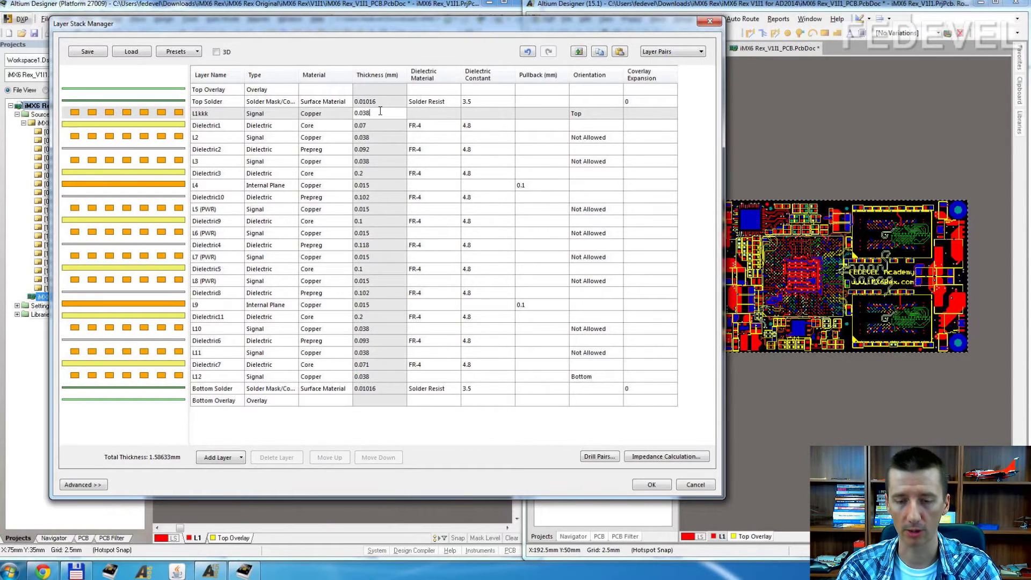
type("999")
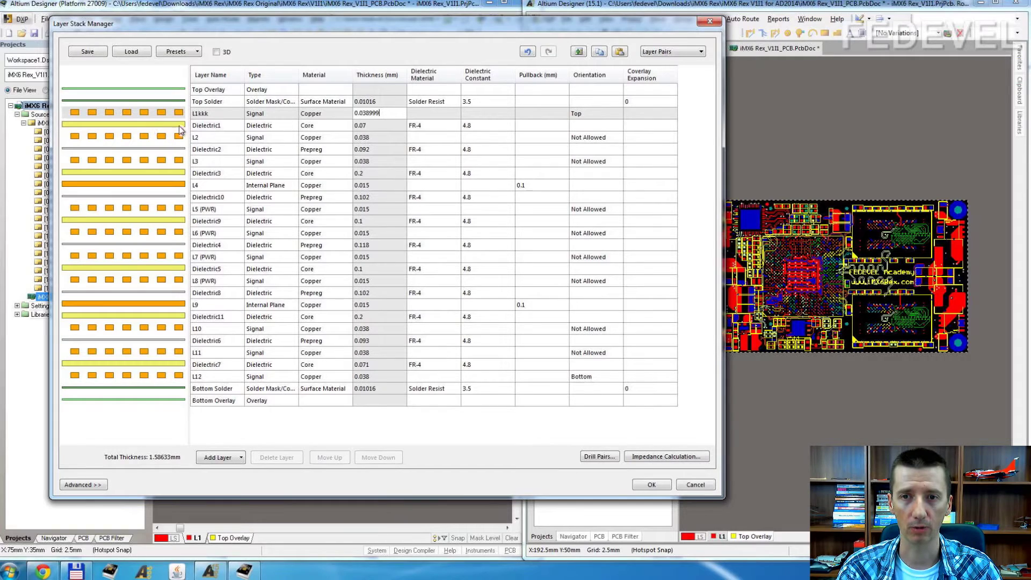
left_click(235, 128)
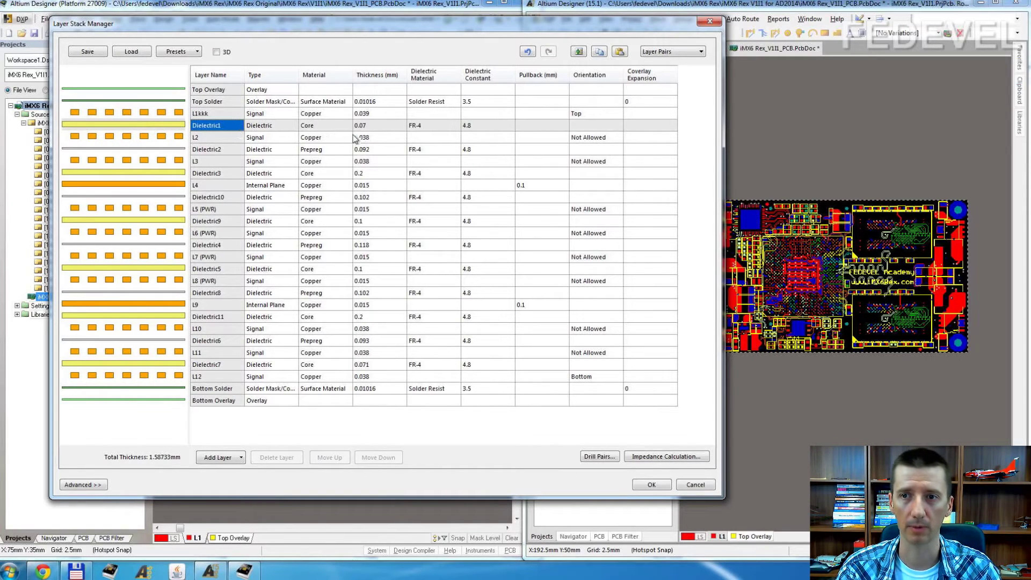
- Set Dielectric1's thickness to 0.07999 mm and review its dielectric constant and Core material
left_click(385, 126)
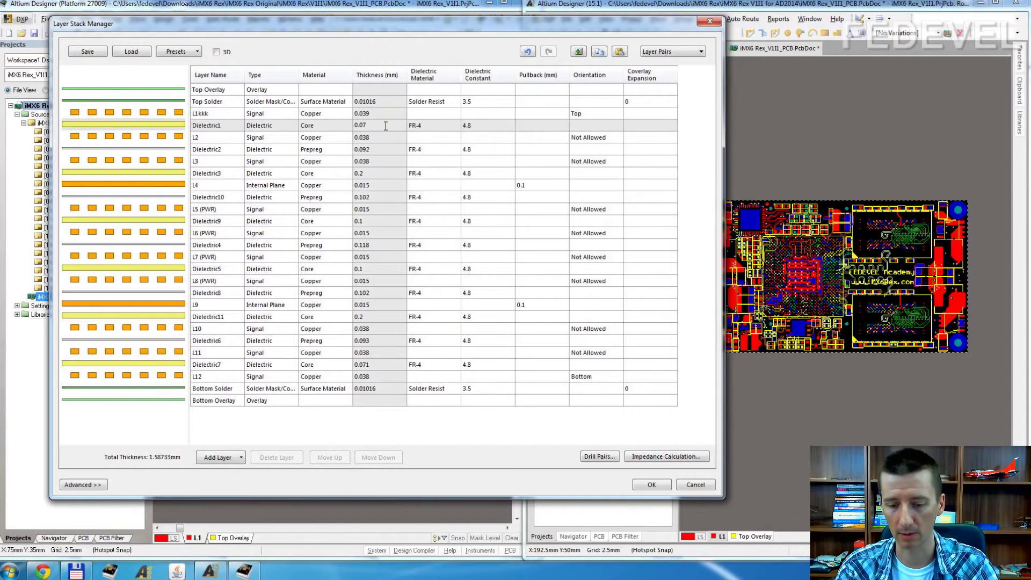
left_click(384, 126)
type("999")
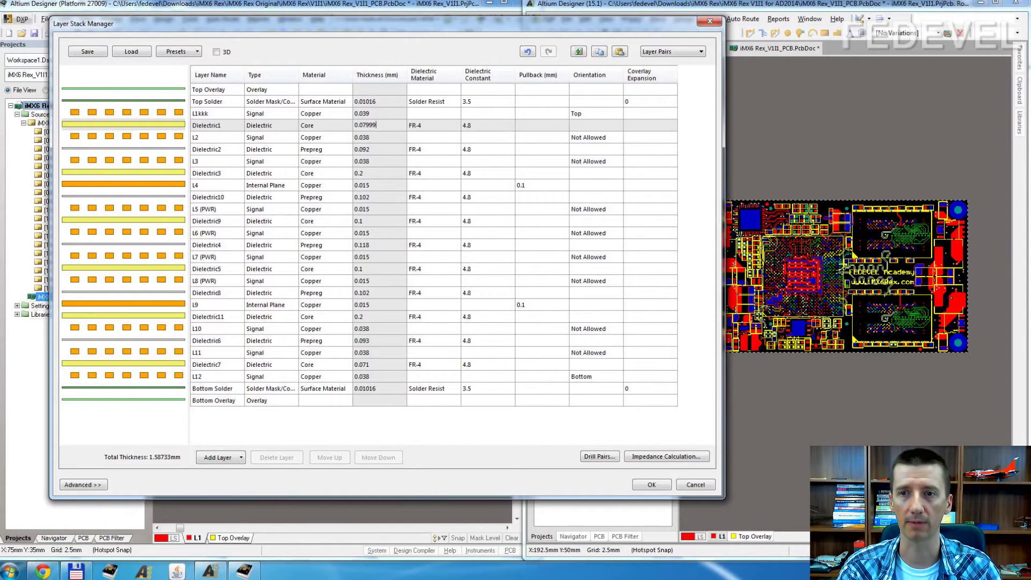
left_click(436, 125)
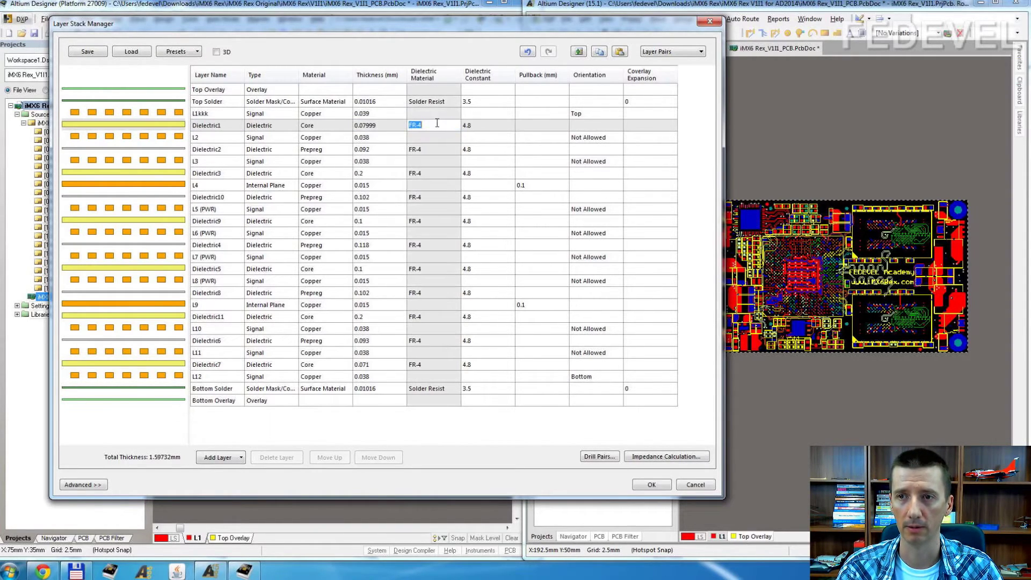
left_click(491, 127)
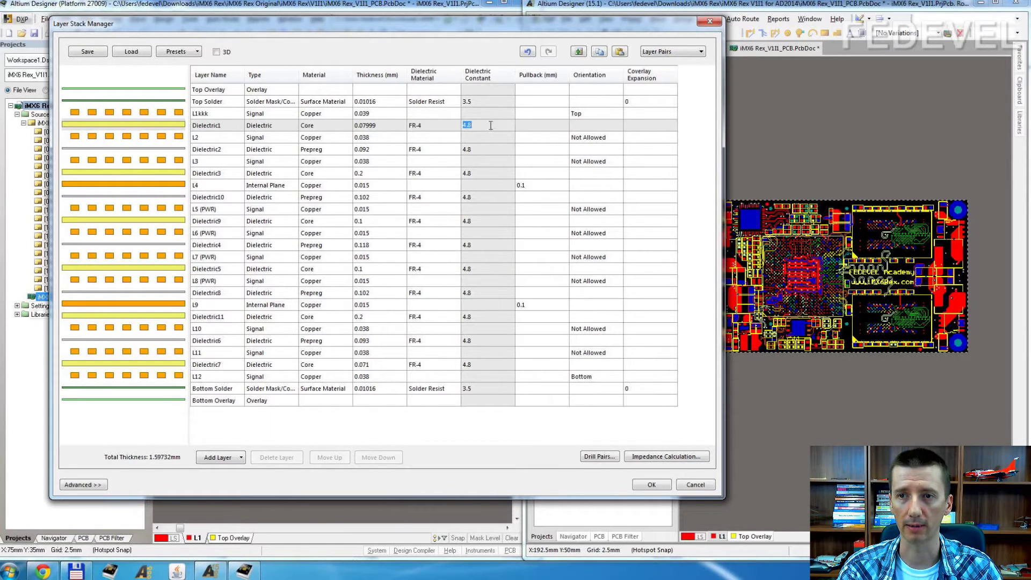
left_click(198, 128)
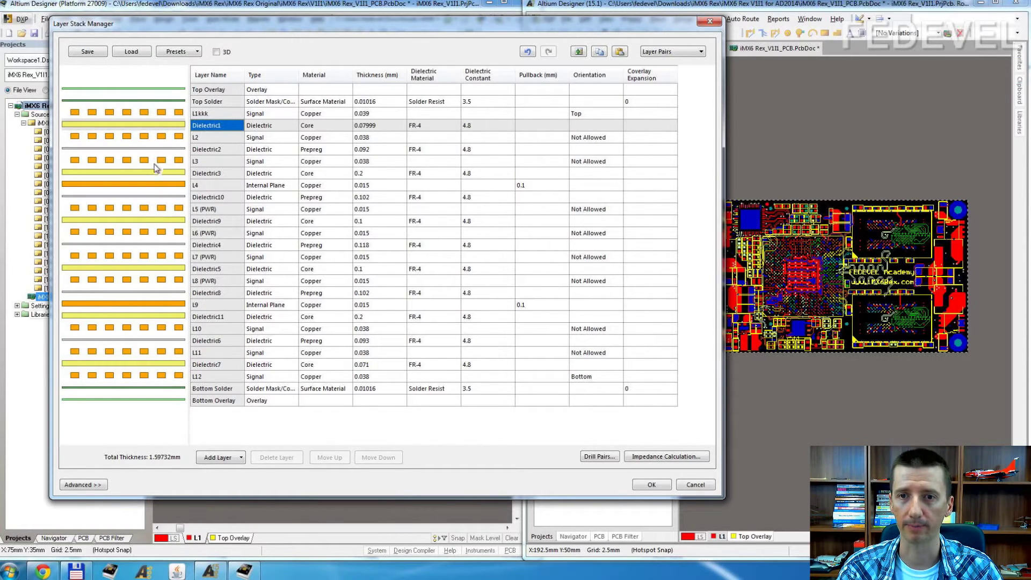
left_click(322, 128)
left_click(323, 149)
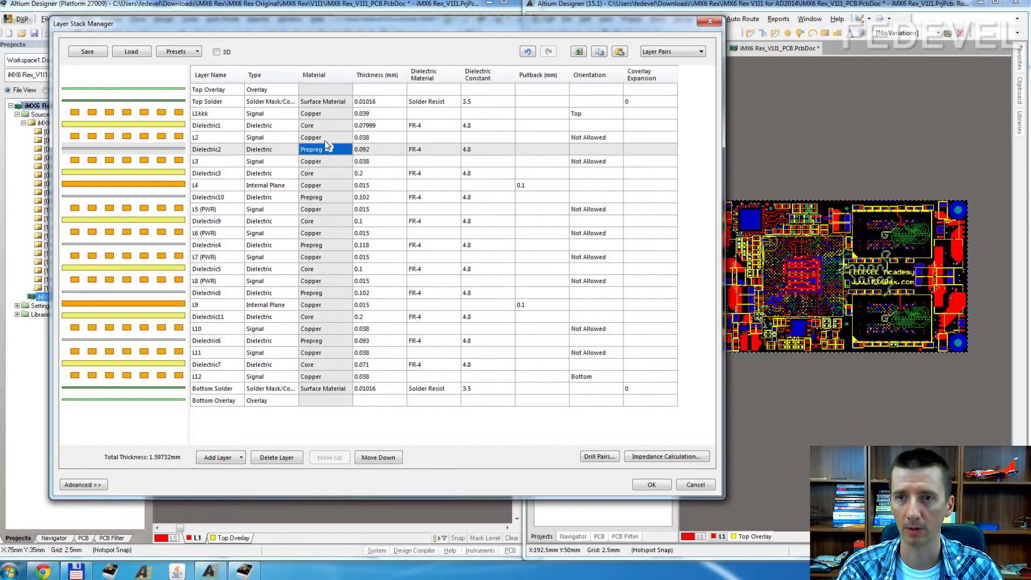
left_click(319, 128)
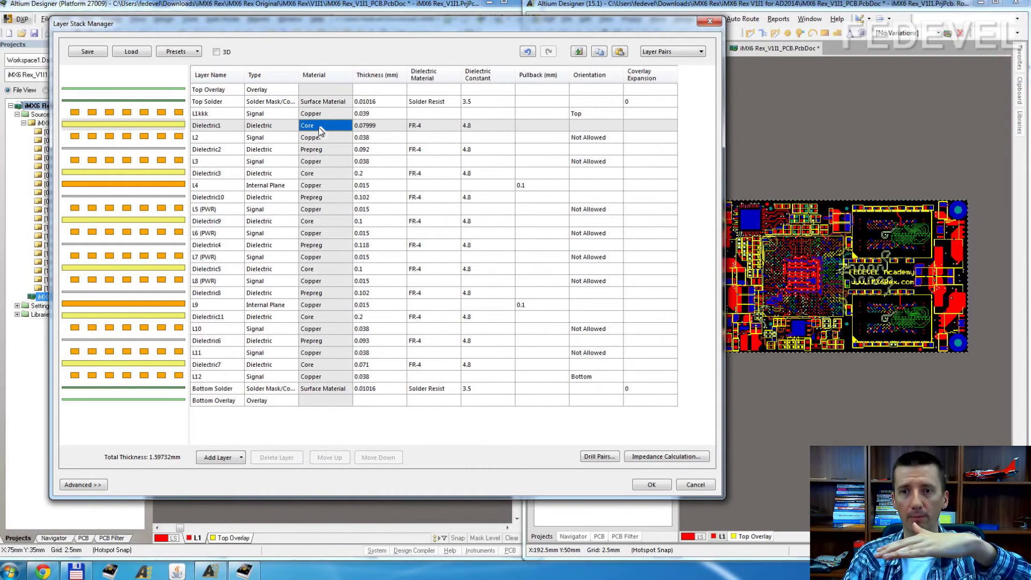
left_click(314, 150)
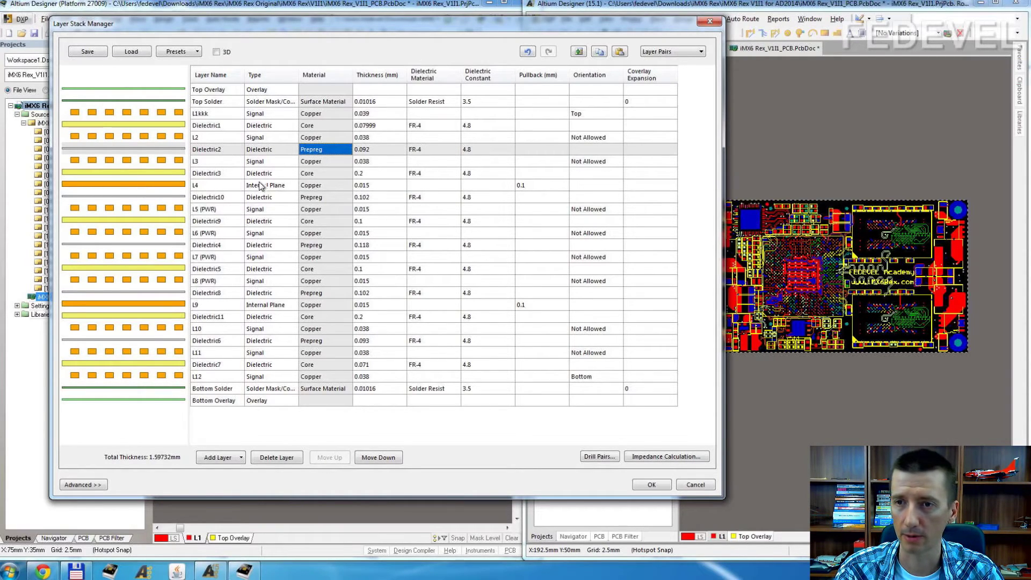
left_click(536, 188)
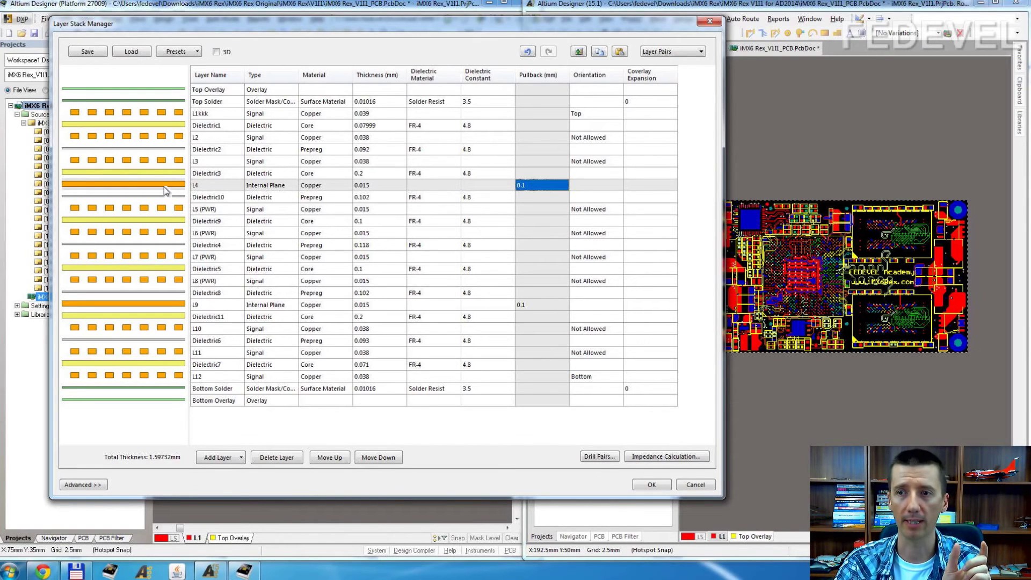
left_click(547, 186)
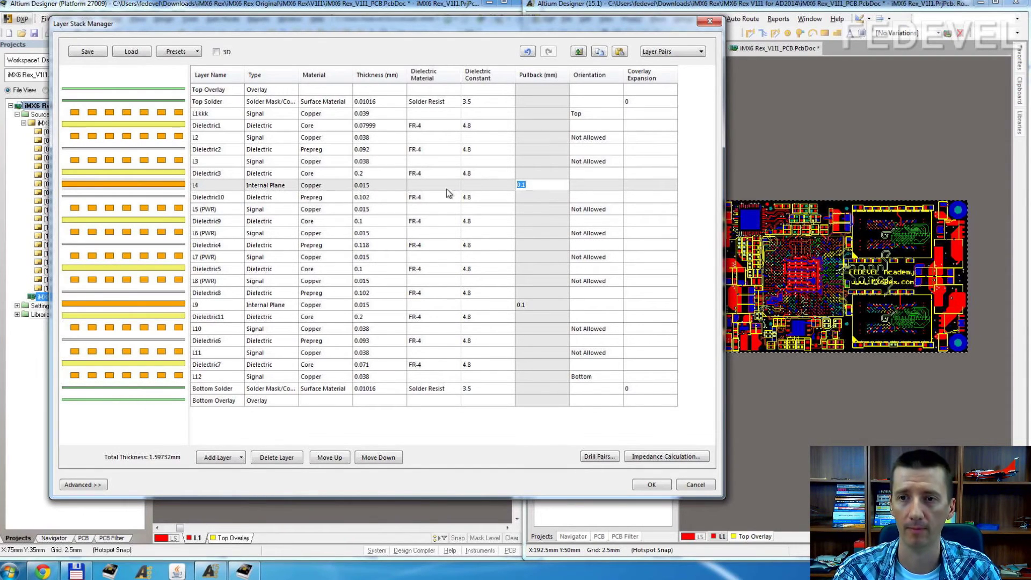
left_click(232, 187)
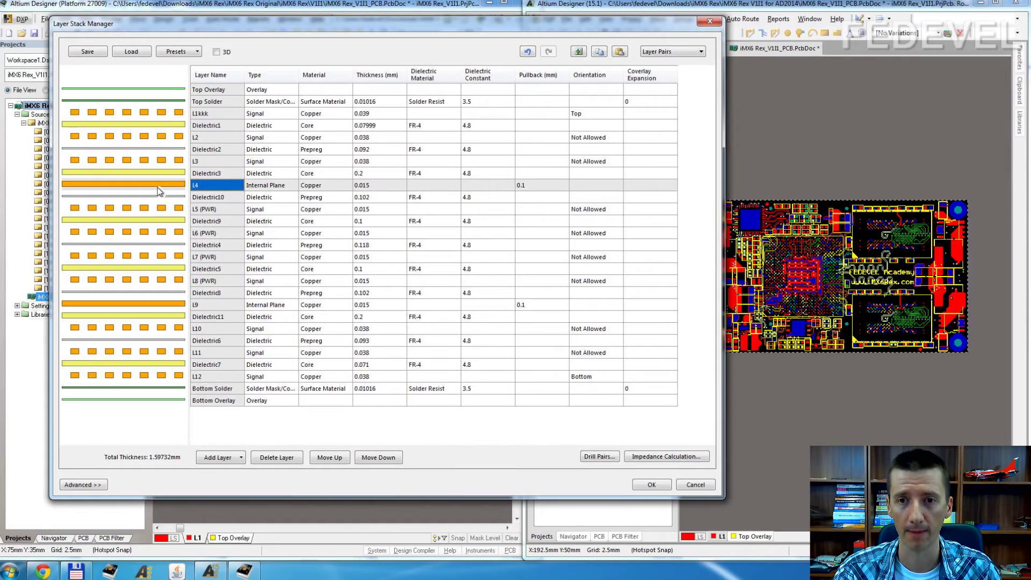
left_click(181, 188)
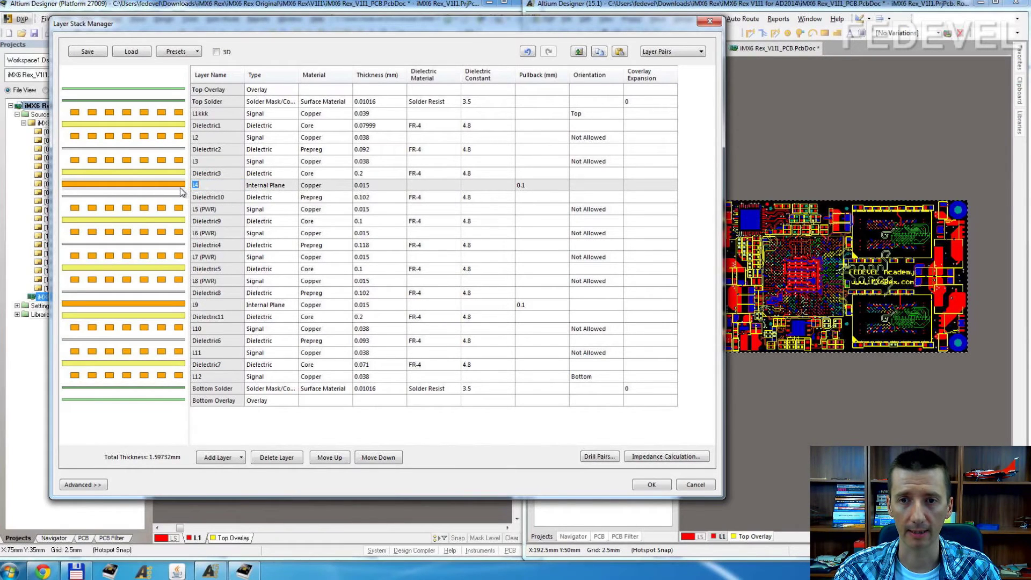
left_click(252, 185)
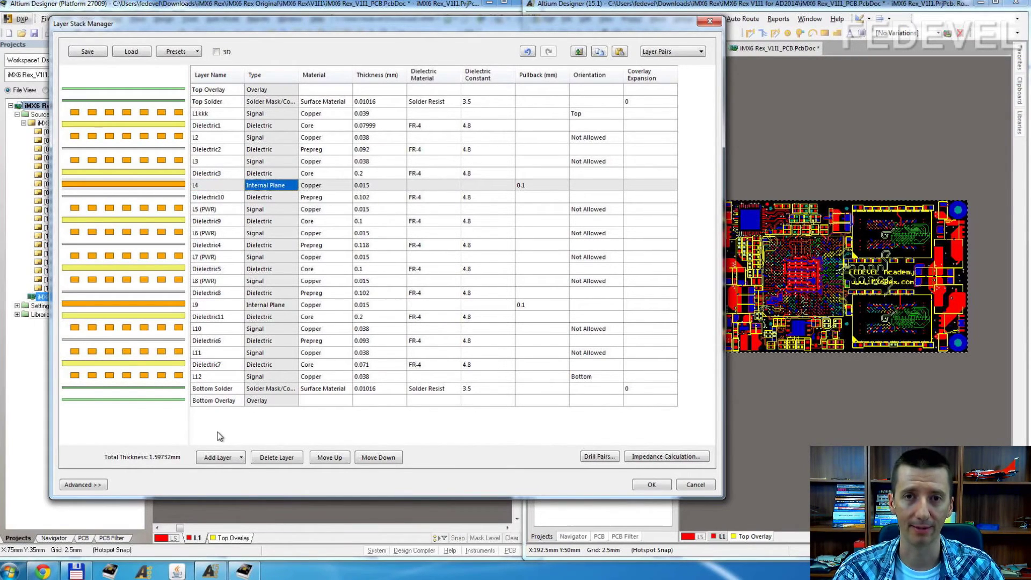
- Add Signal Layers 1–2, then Internal Planes 1–2, below L4 from the Add Layer menu
left_click(218, 460)
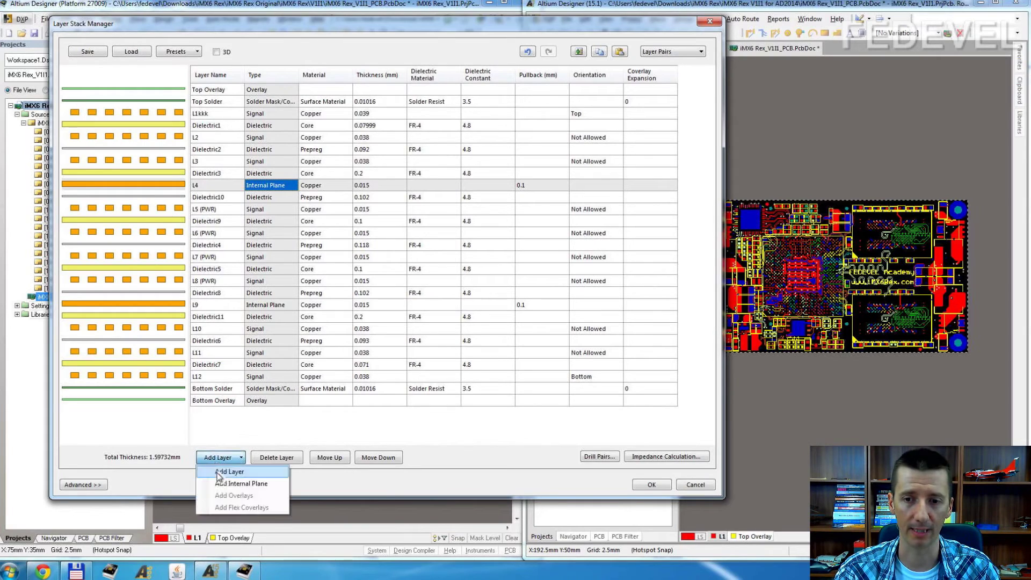
left_click(219, 458)
left_click(225, 471)
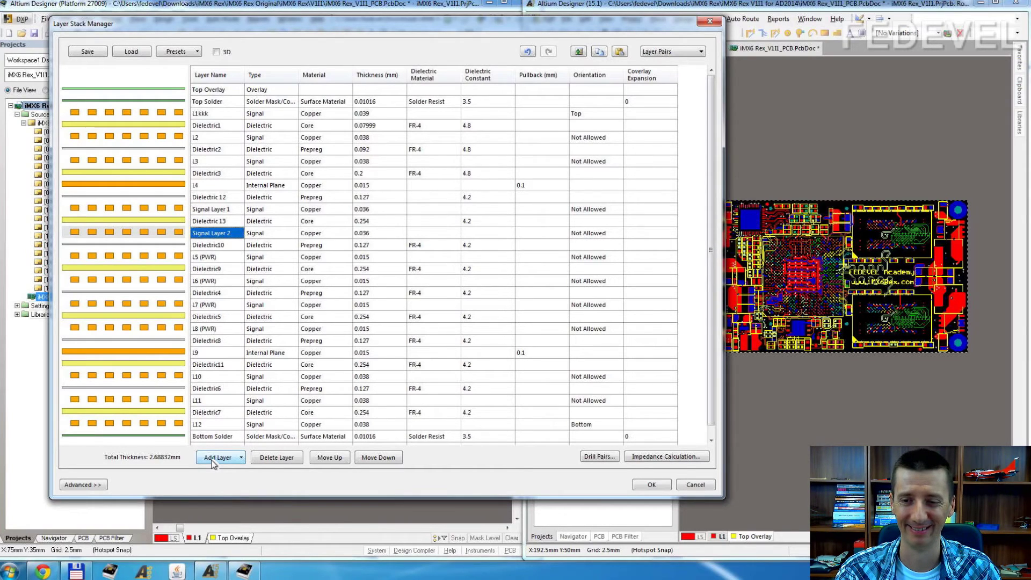
left_click(214, 460)
left_click(231, 483)
left_click(215, 459)
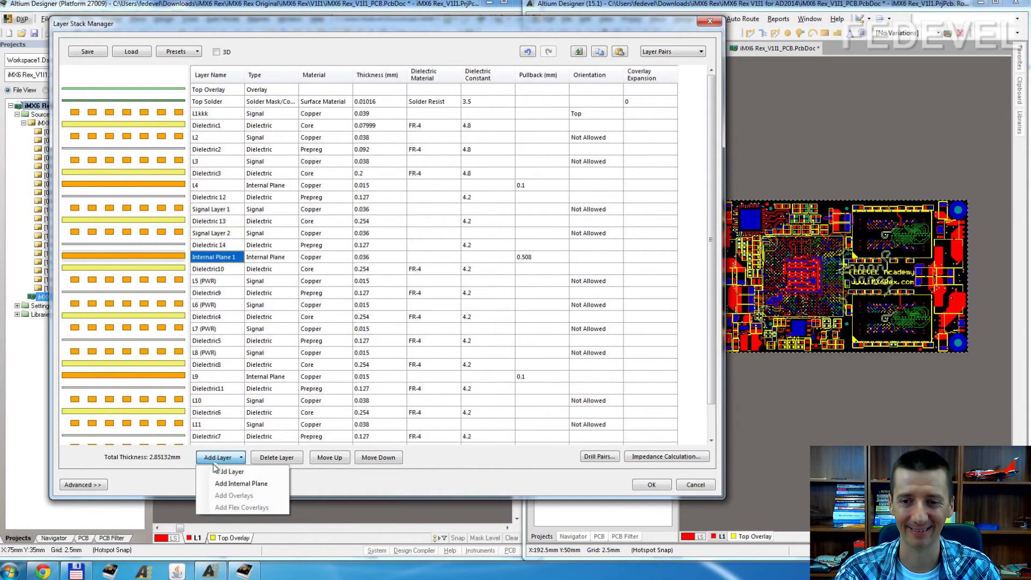
left_click(216, 483)
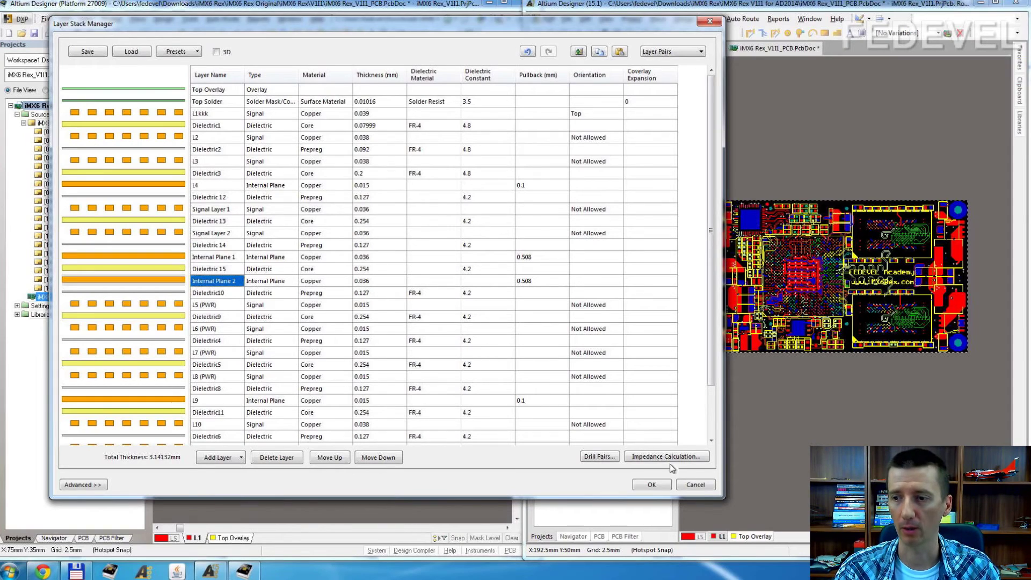
- Accept the stack changes with OK and set the layer display to Plane Layers only
left_click(696, 484)
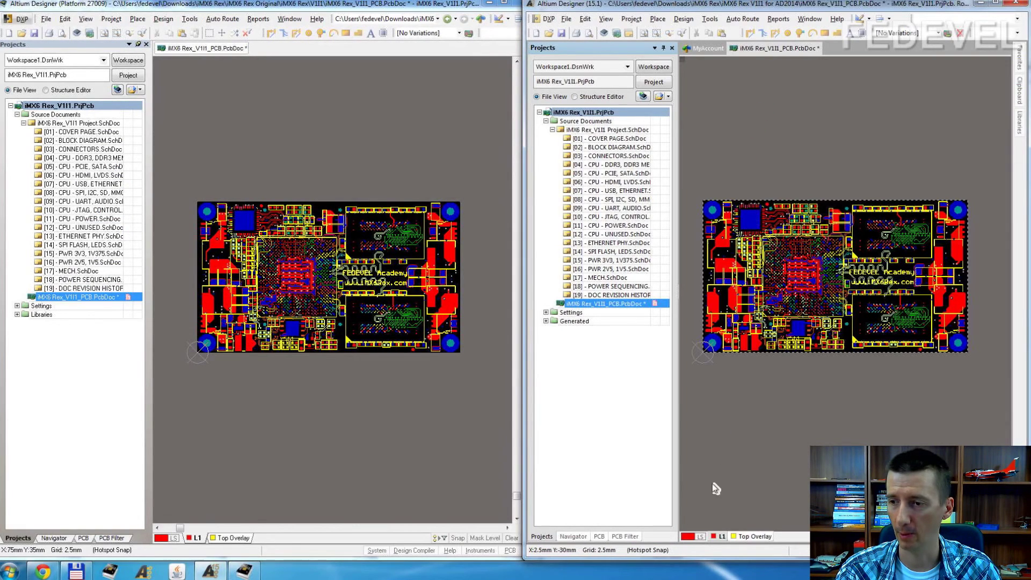
left_click(700, 537)
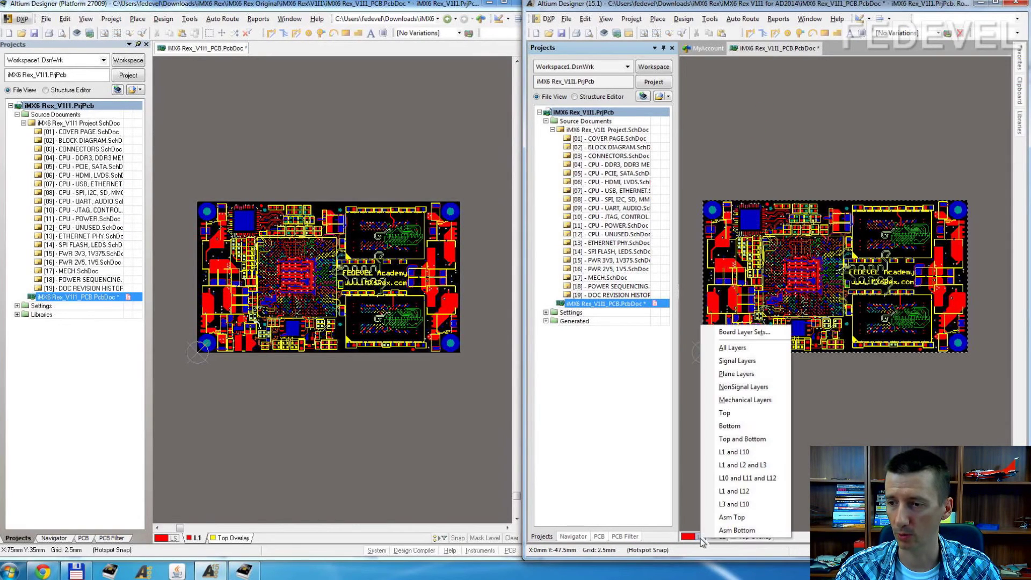
left_click(733, 375)
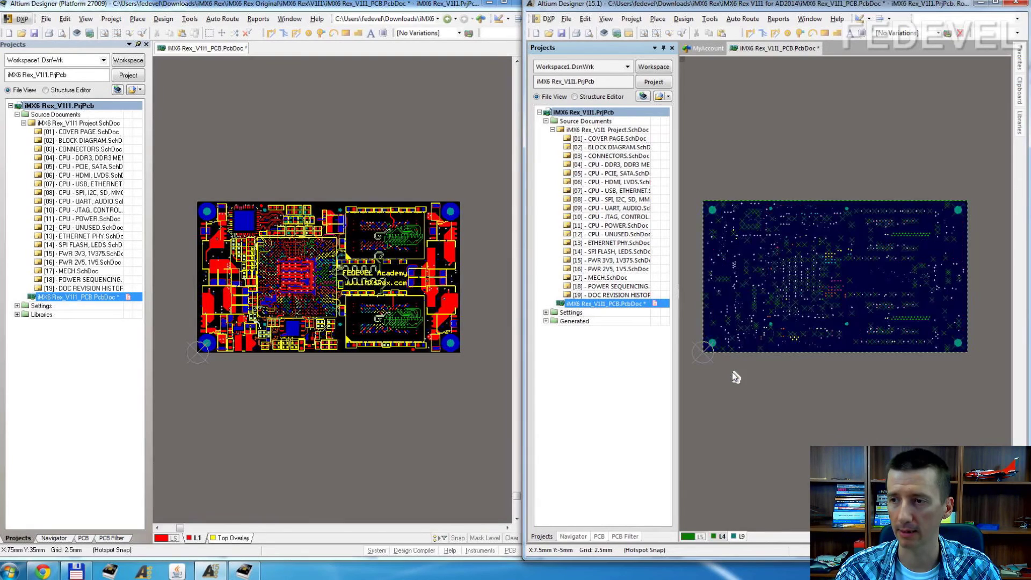
- Open the L4 split plane's properties and keep its Connect to Net setting as GND
left_click(721, 537)
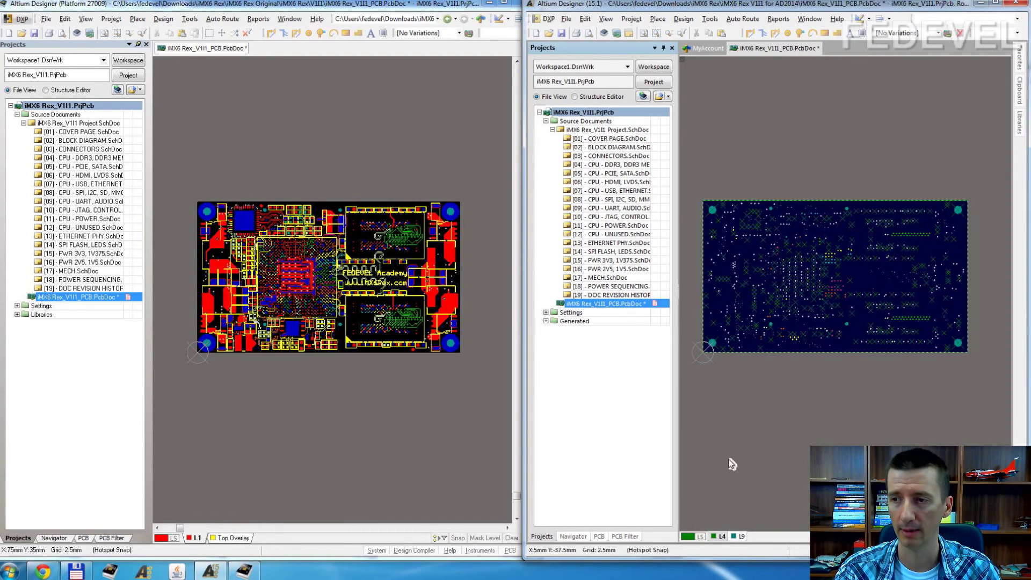
double_click(728, 294)
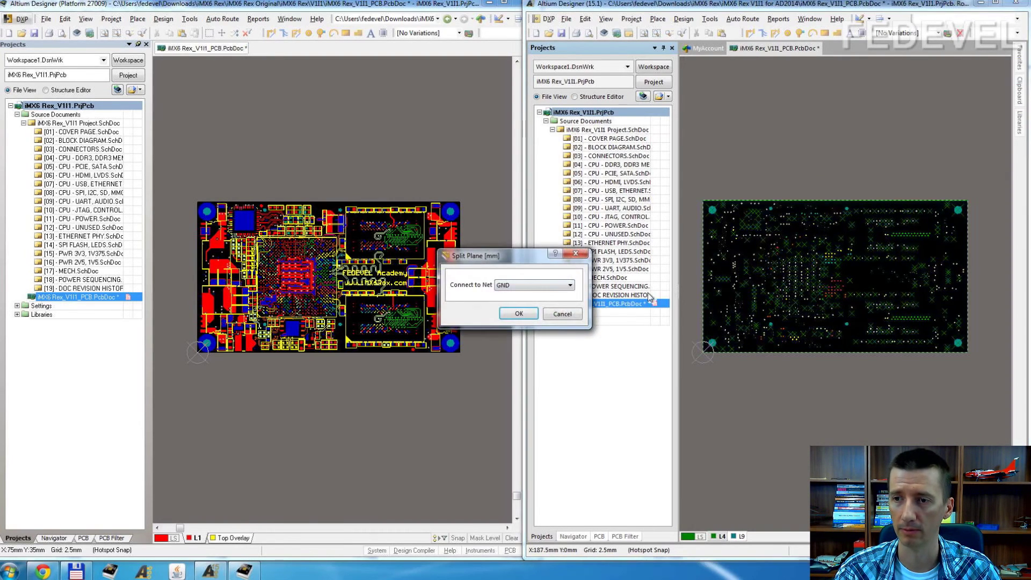
left_click(535, 285)
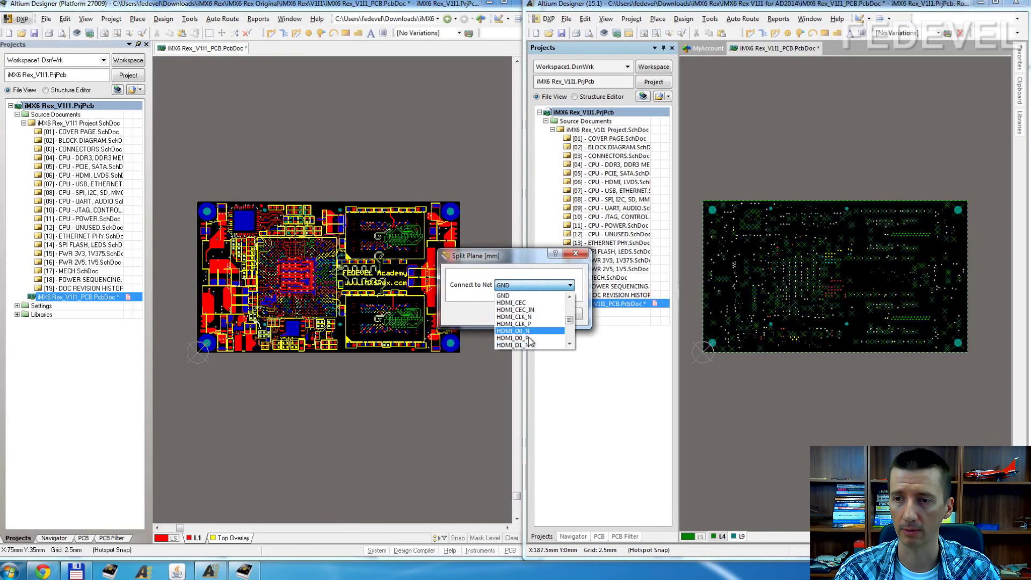
left_click(515, 258)
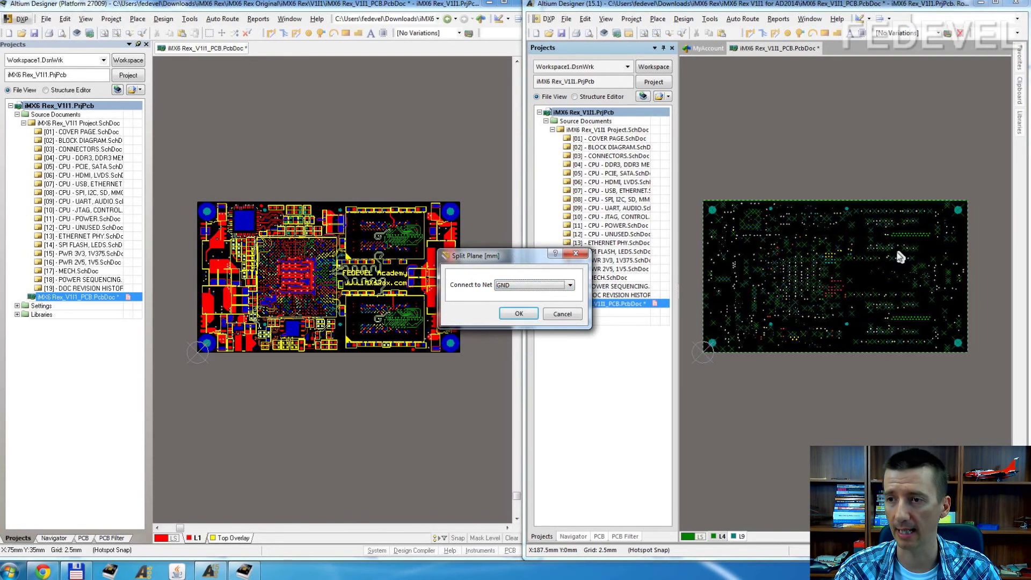
key("Return")
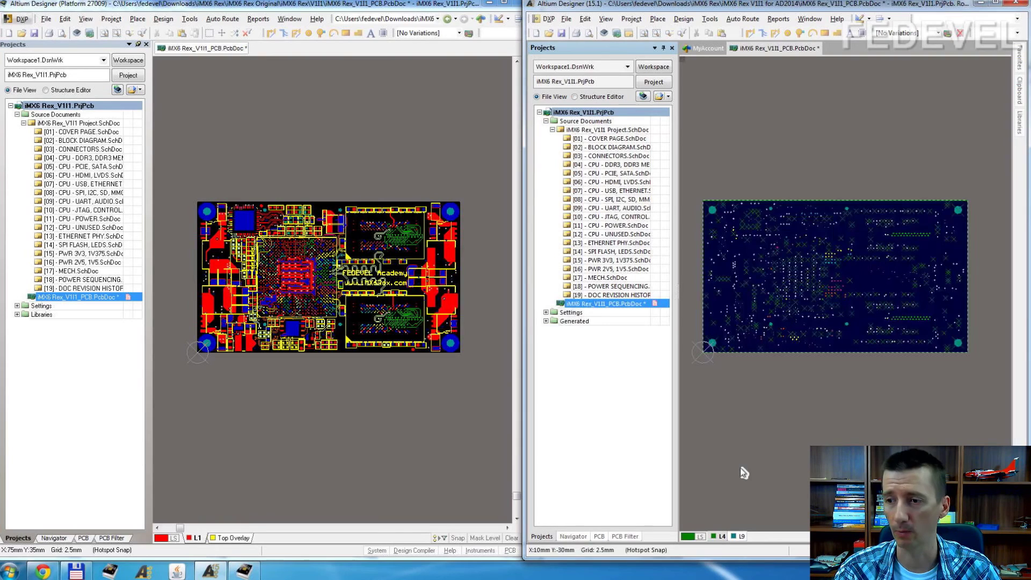